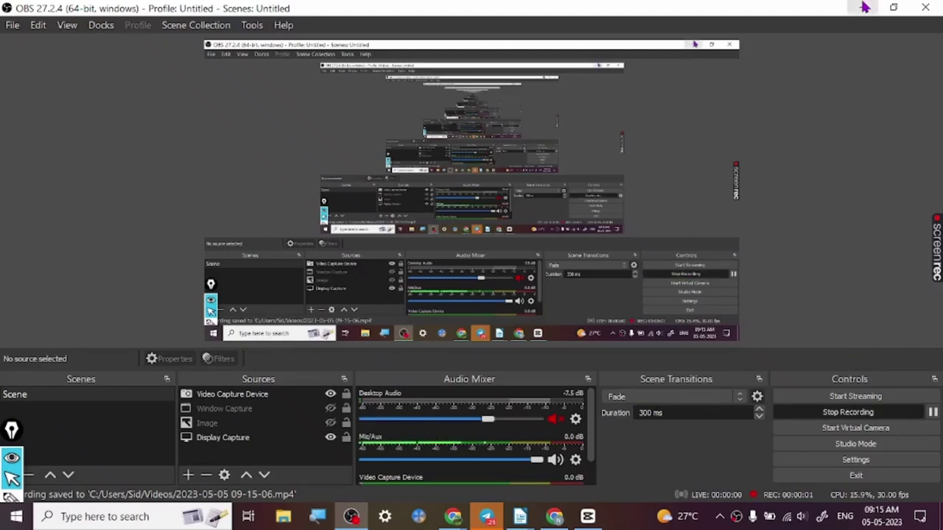
- Minimize OBS Studio to reveal the HARPA.AI welcome page in Chrome
click(863, 6)
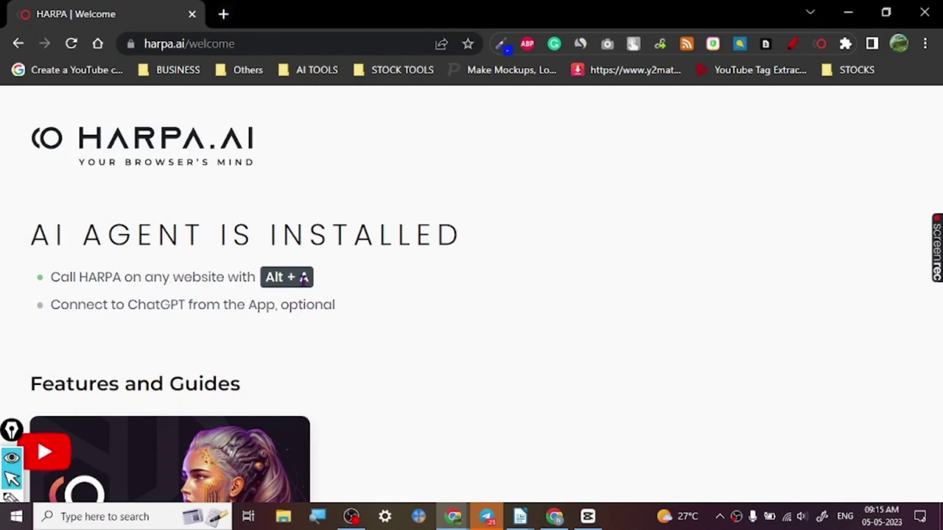
scroll(177, 153, down, 2)
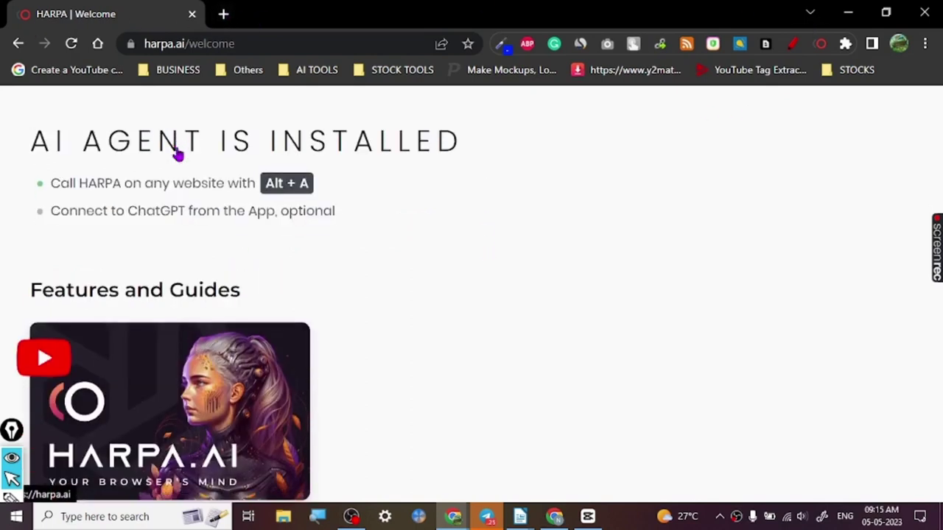
scroll(206, 228, down, 4)
scroll(238, 310, down, 4)
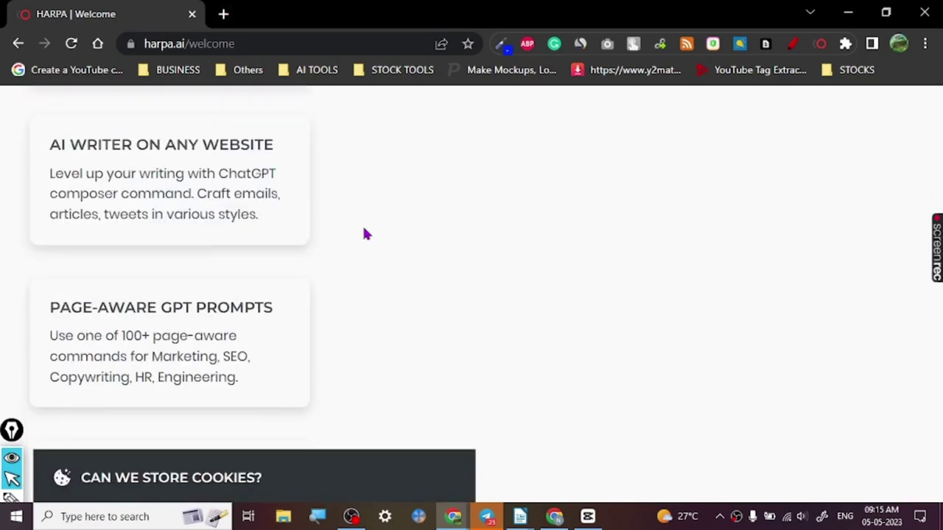
scroll(363, 234, up, 4)
scroll(364, 234, up, 6)
scroll(363, 234, down, 1)
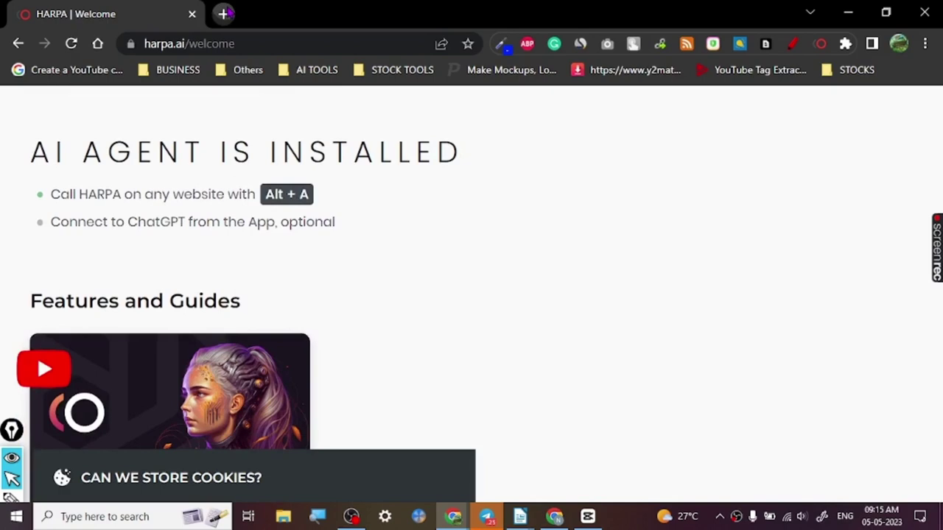
- Search 'HARPA CHROME' in a new tab and pick the Chrome Web Store suggestion for HARPA AI
click(225, 14)
text(HARP)
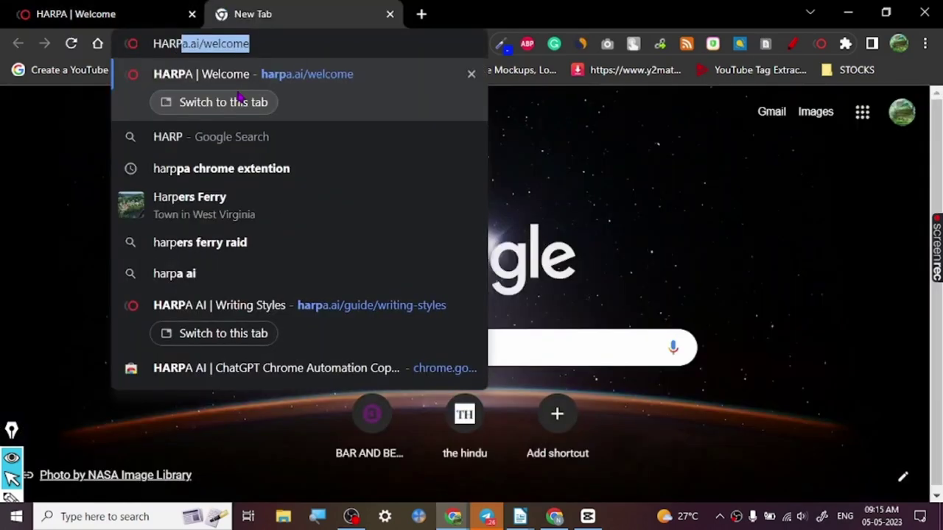
text(A CHROME)
key(Down)
key(Down)
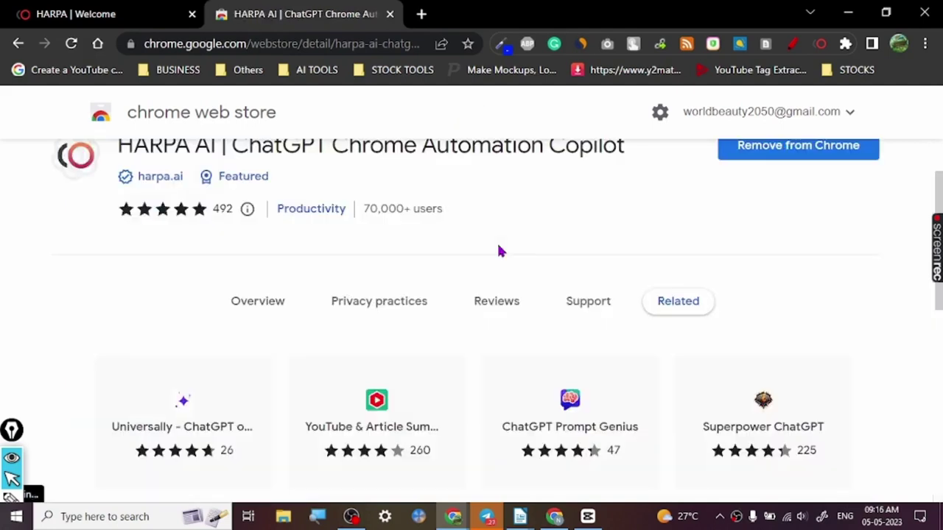
scroll(498, 252, up, 1)
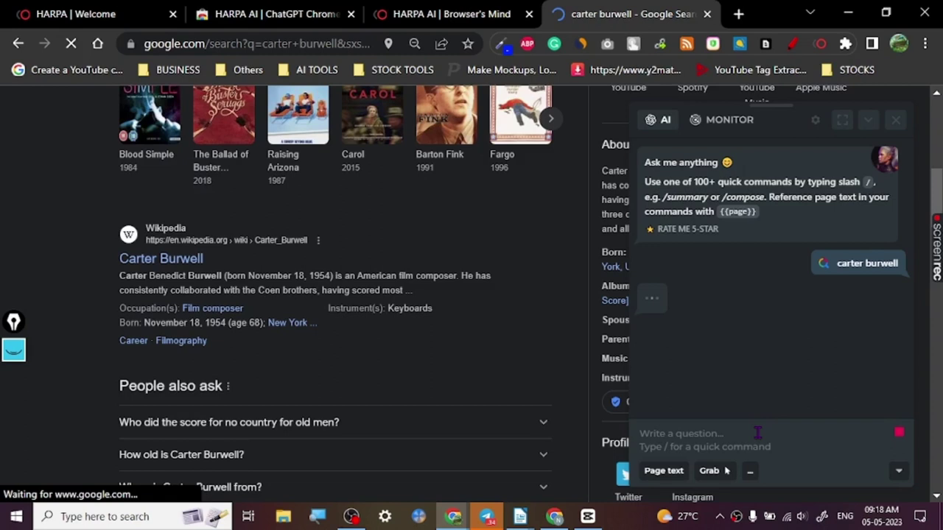
- Enter '/' in the HARPA input to list Reply, Rewrite, Compose and other commands
text(/)
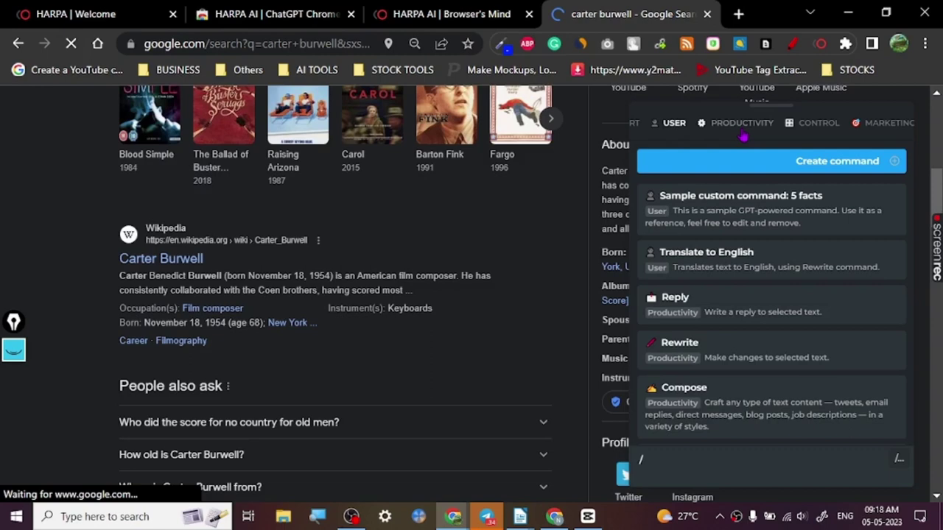
- Start HARPA's Compose article-writing command
click(737, 401)
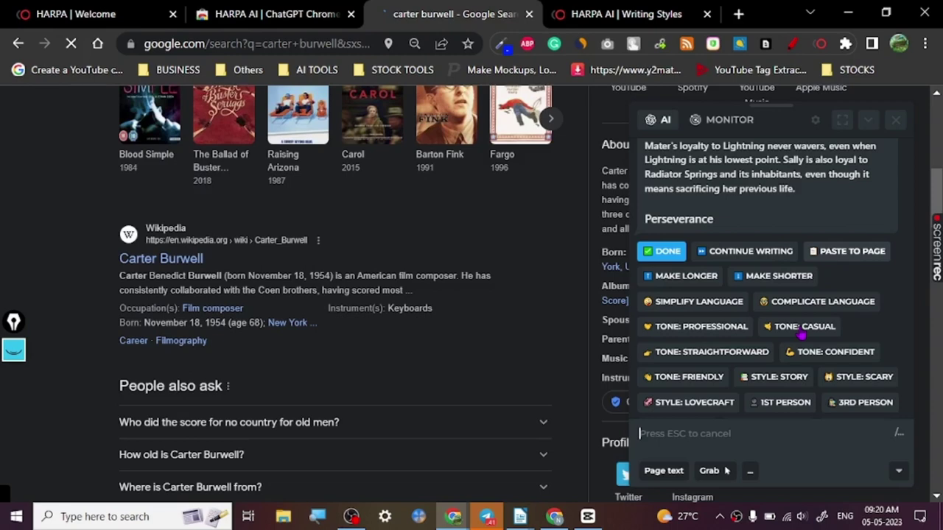
- Enter '/' in the HARPA input to reopen the command list for Marketing & SEO prompts
text(/)
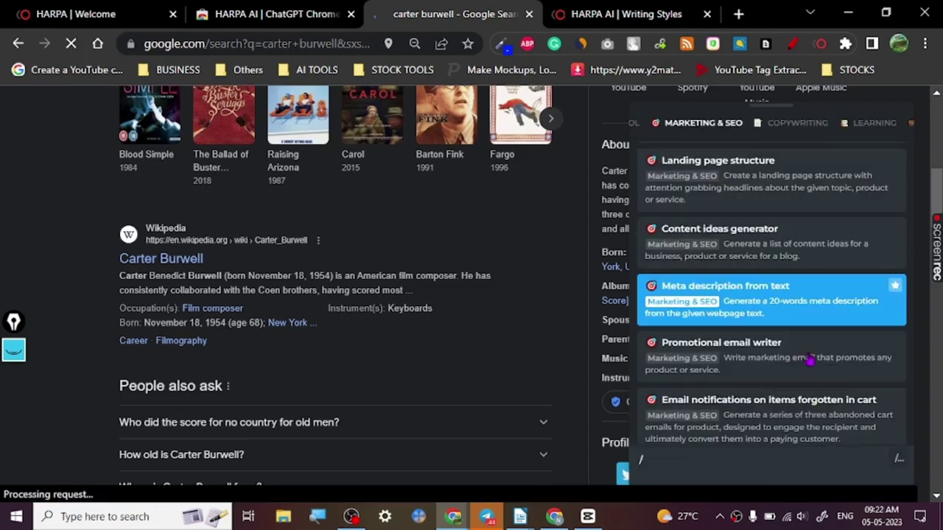